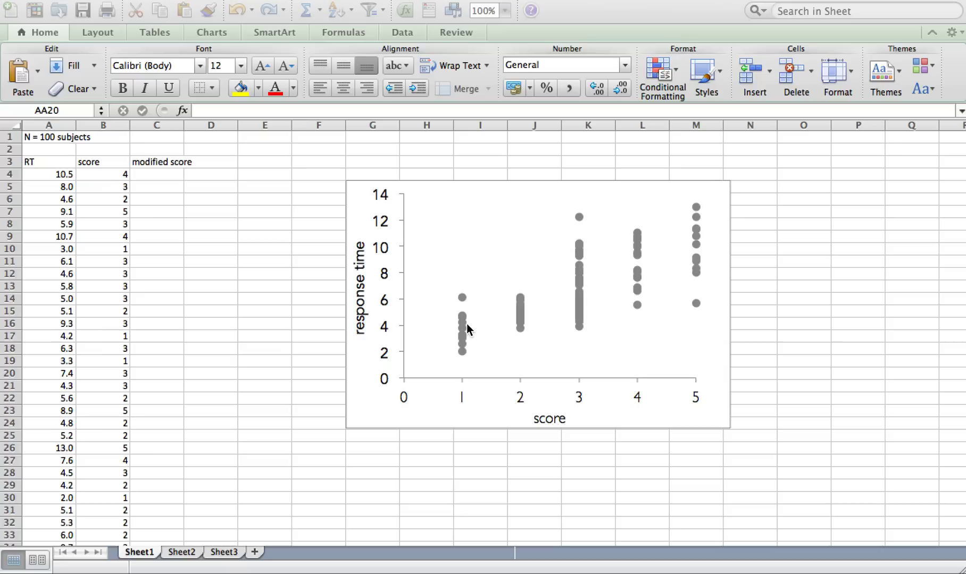
- Enter the jitter formula =B4+(RAND()-0.5)/5 in cell C4
click(178, 173)
click(178, 174)
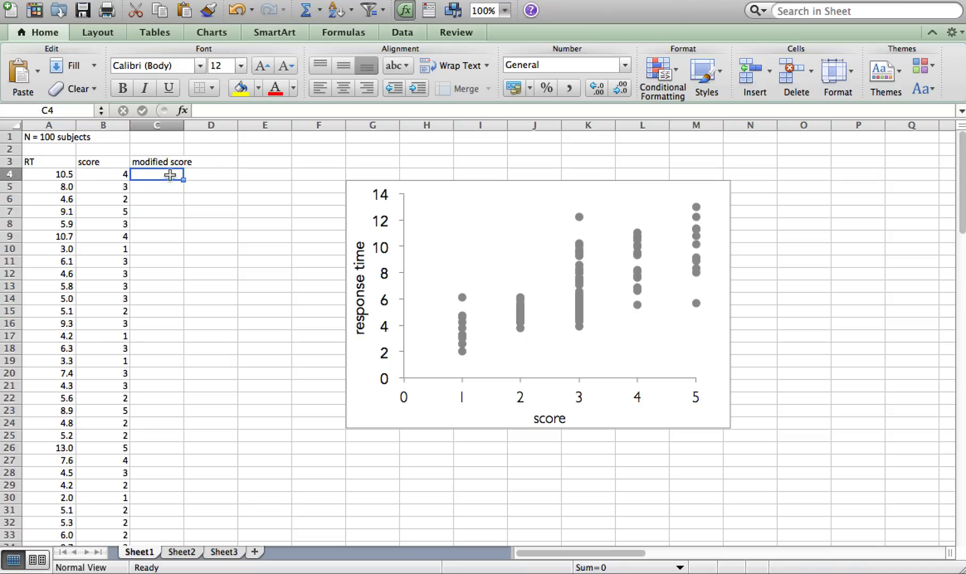
text(=)
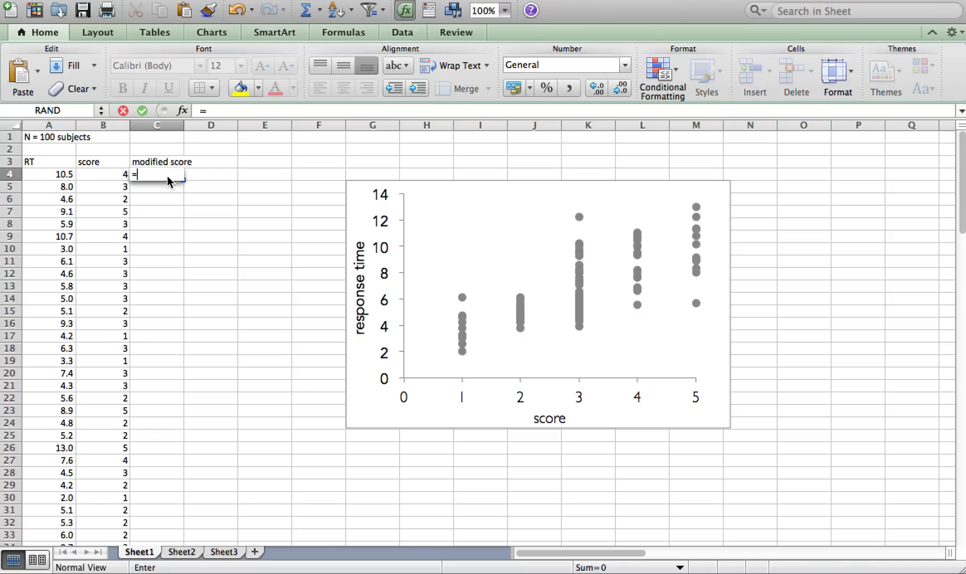
click(117, 175)
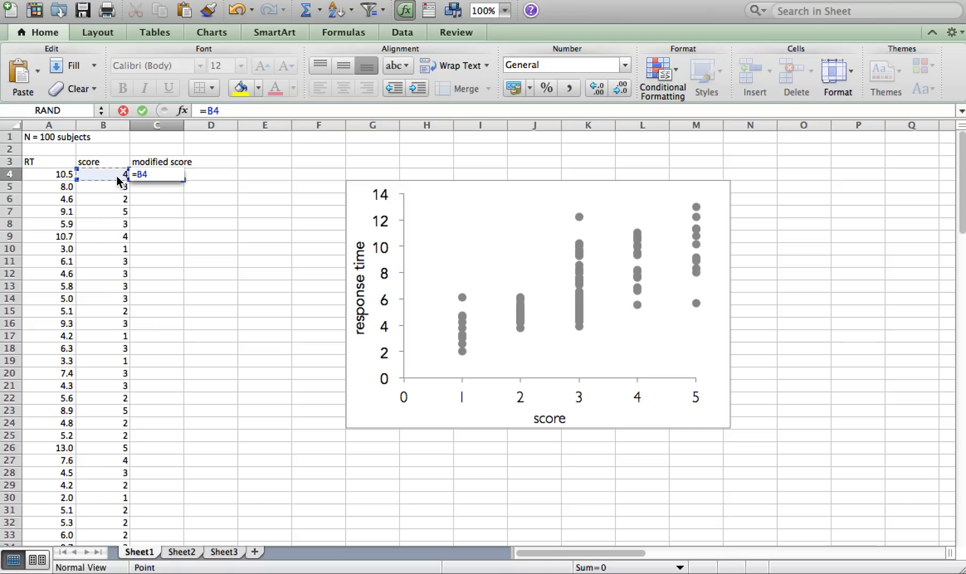
text(+)
text((RAND())
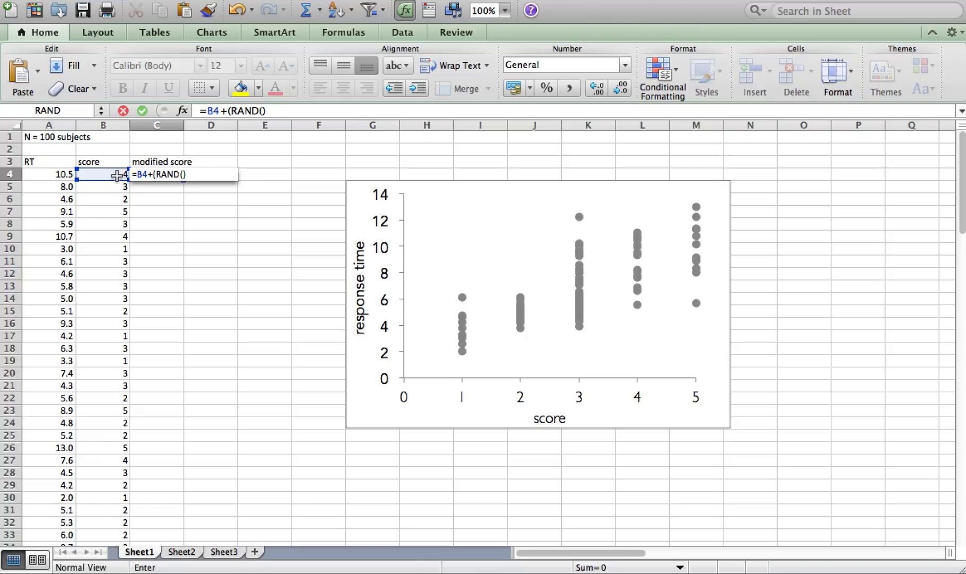
text(-0.5))
text(/5)
key(Return)
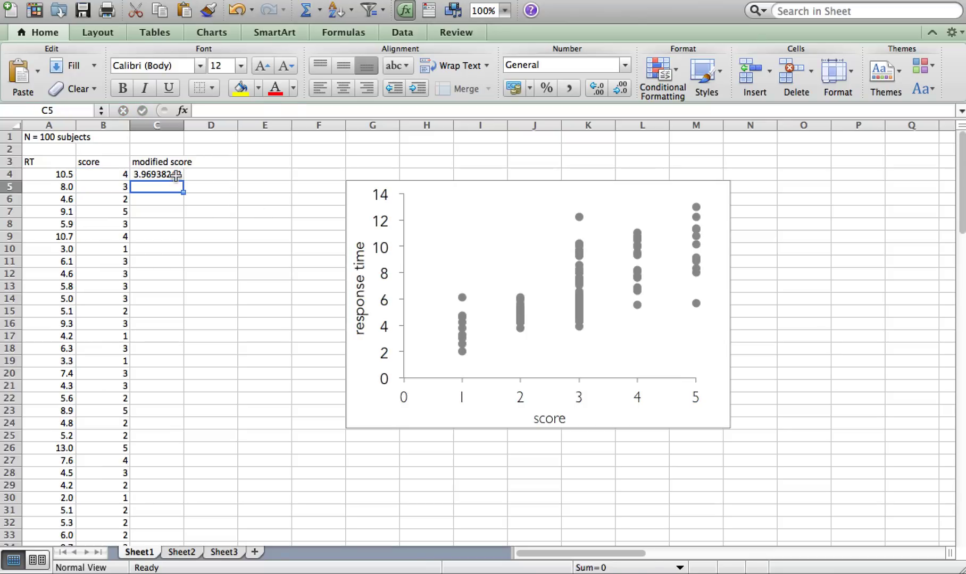
- Fill the C4 formula down through row 103 for all 100 subjects
click(181, 175)
drag(182, 176, 161, 412)
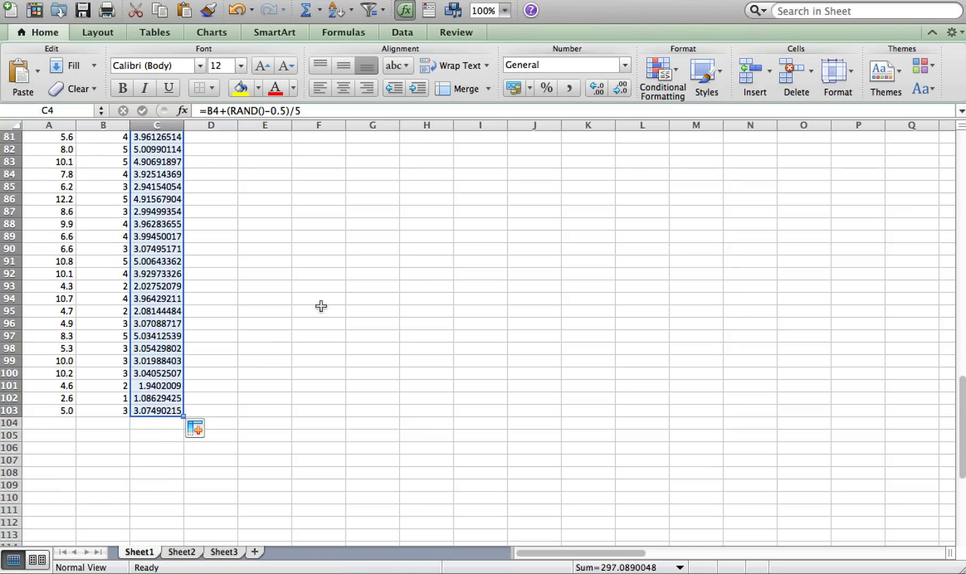
scroll(324, 330, up, 20)
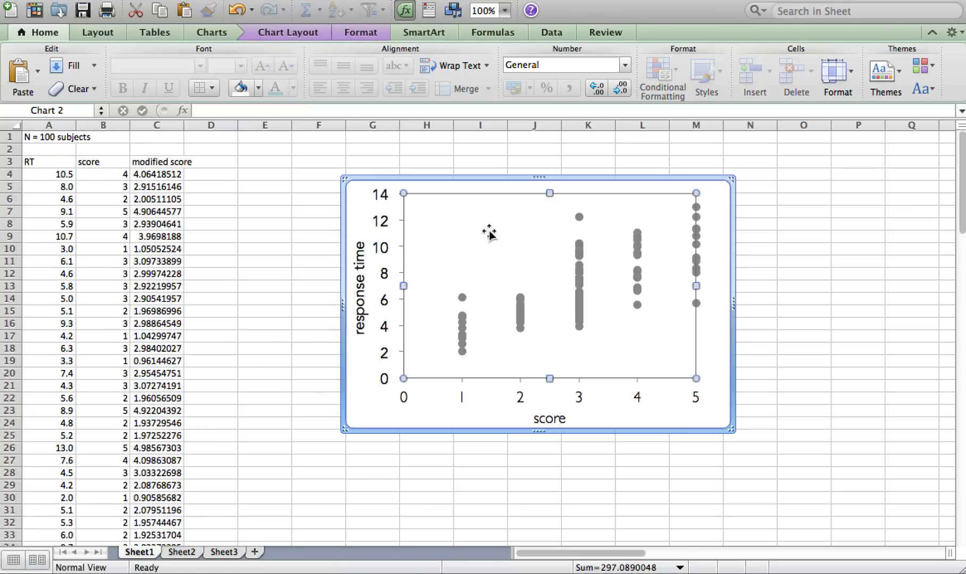
- Change the scatter chart's X values range from $B$4:$B$103 to $C$4:$C$103
right_click(444, 235)
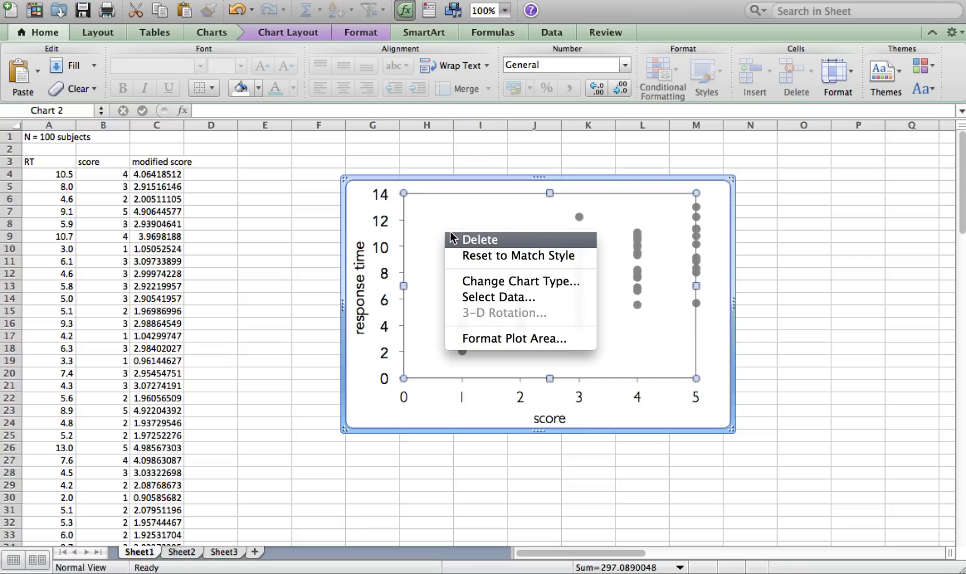
click(493, 296)
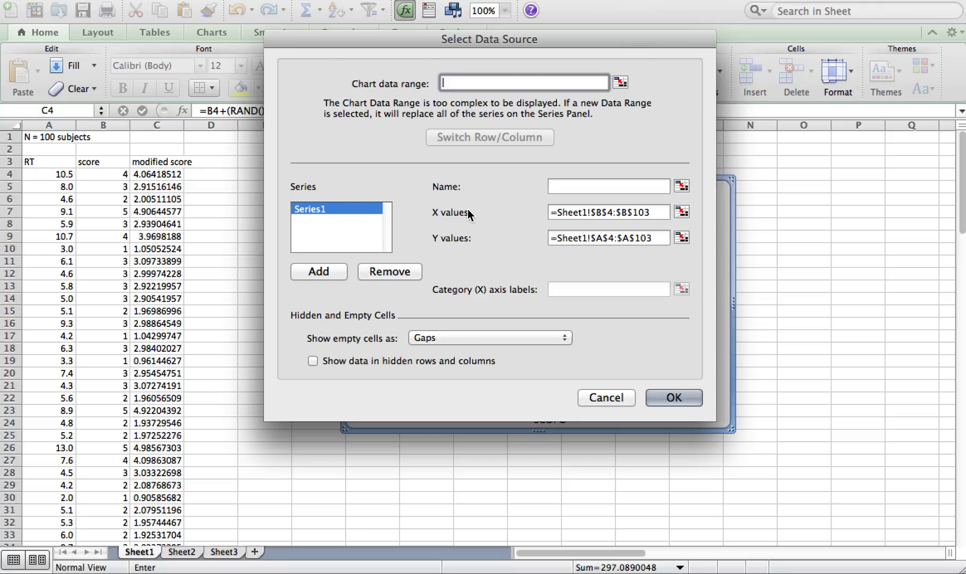
click(598, 212)
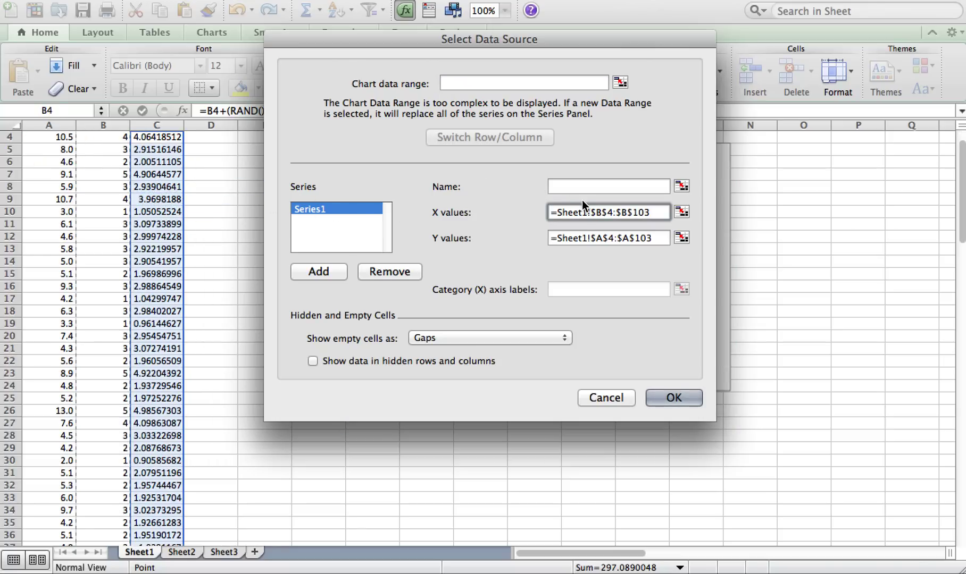
key(BackSpace)
text(C)
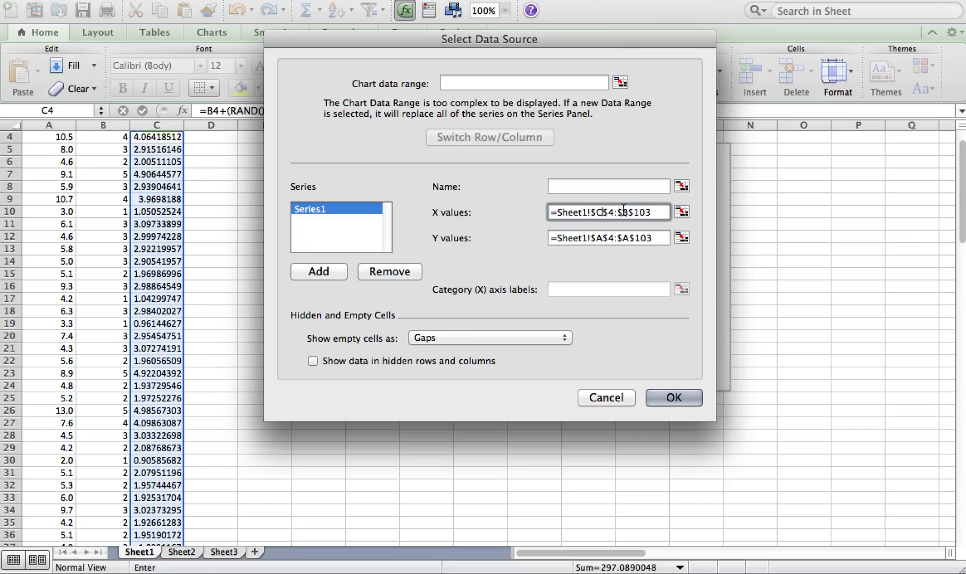
click(629, 213)
key(BackSpace)
text(C)
click(678, 400)
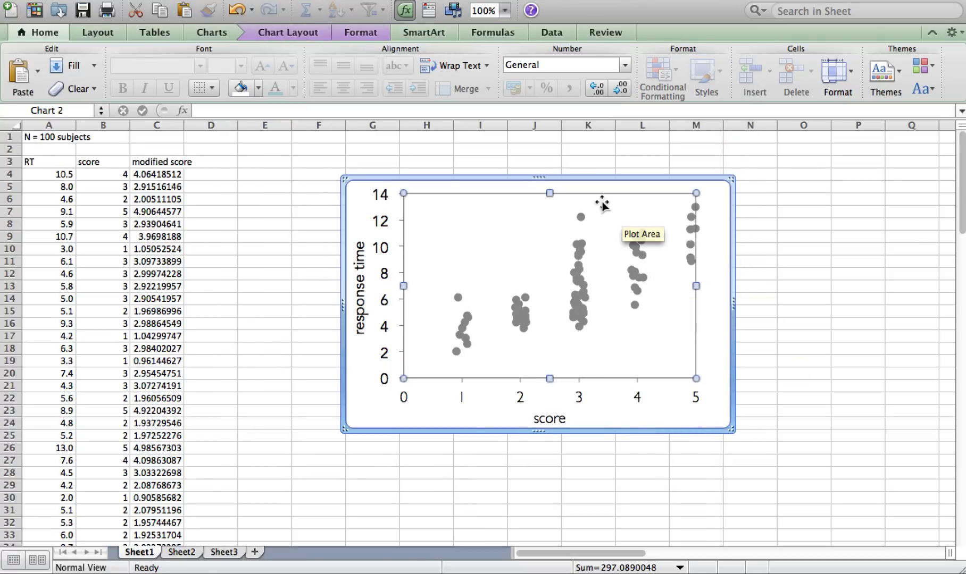
- Raise the data series' transparency with the Format tab slider so overlapping points look darker
mouse_move(588, 218)
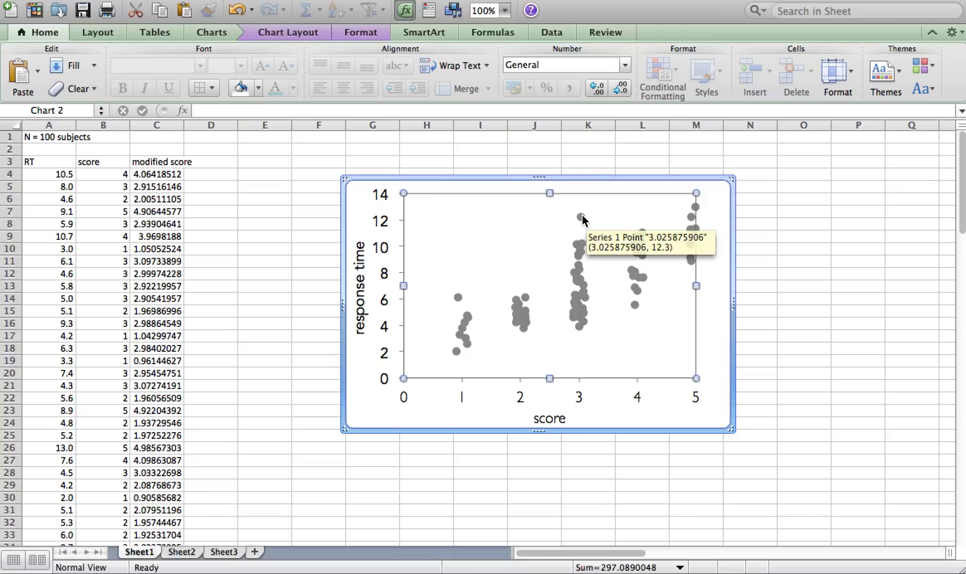
click(581, 215)
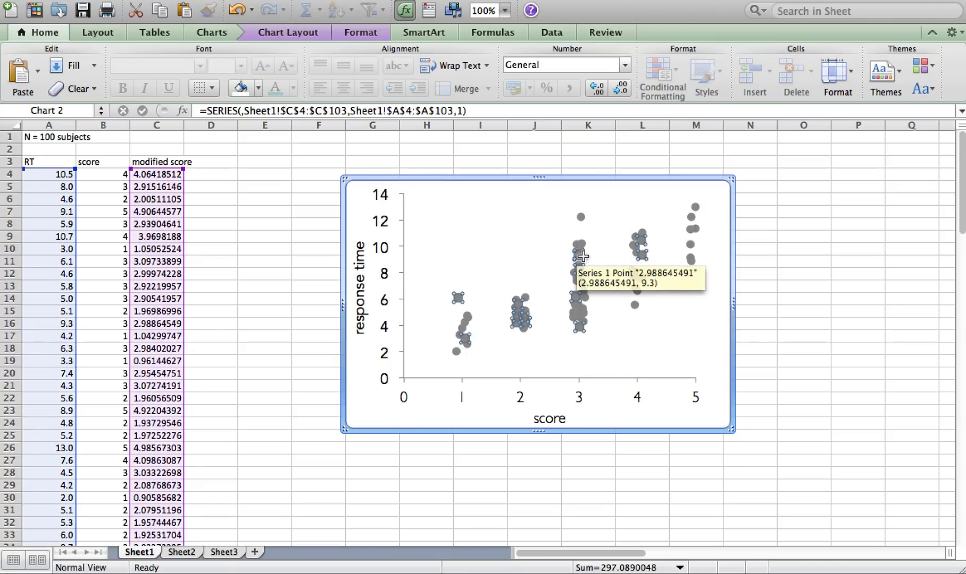
mouse_move(586, 258)
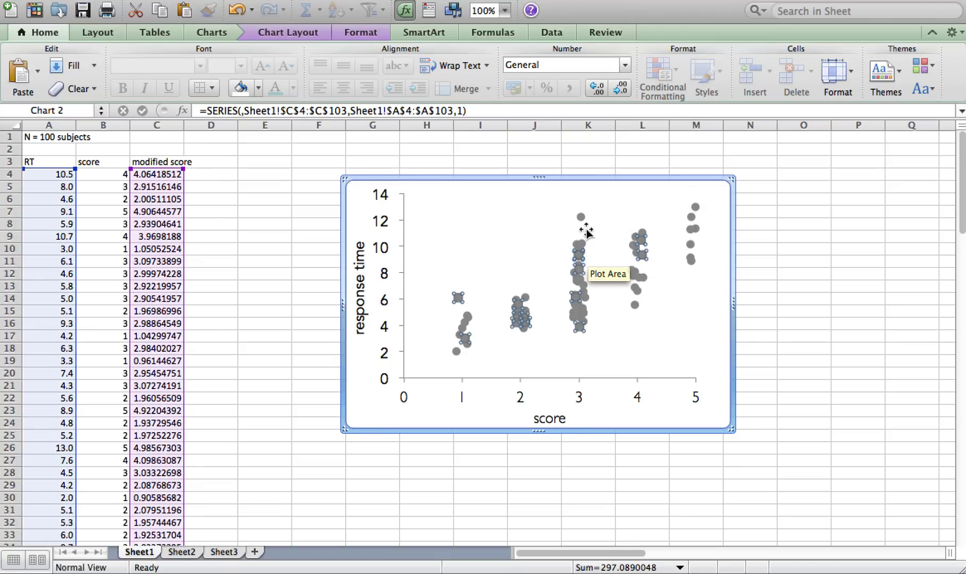
mouse_move(584, 222)
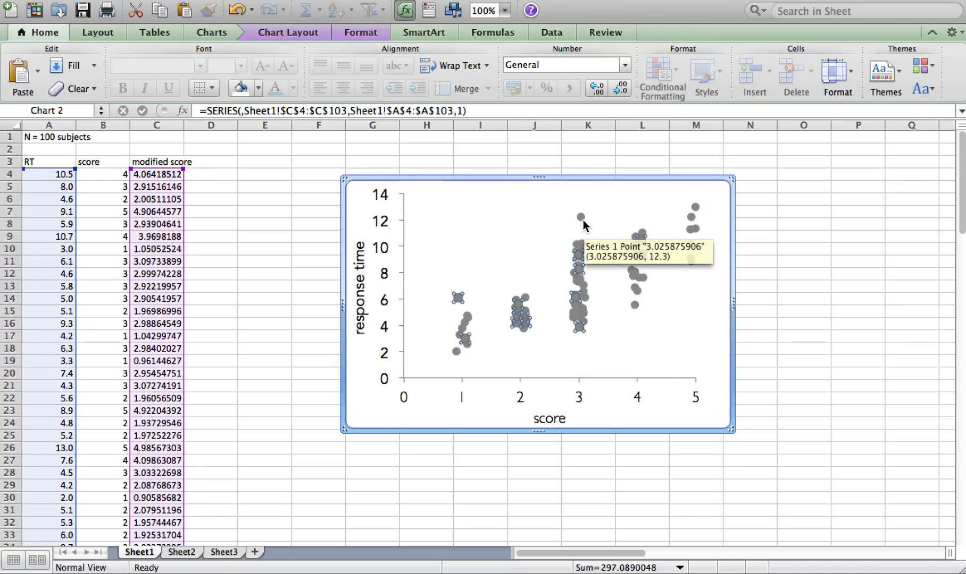
click(375, 36)
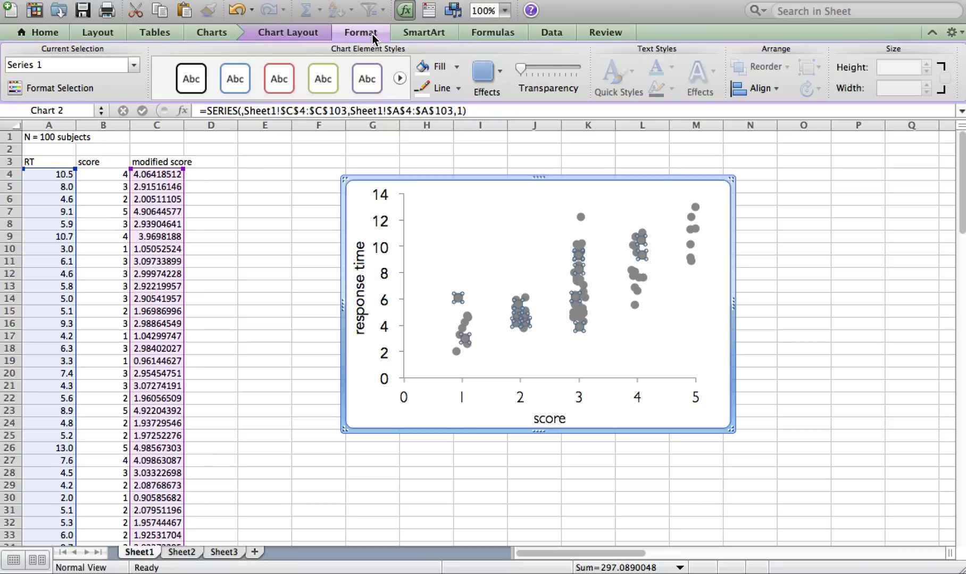
click(534, 69)
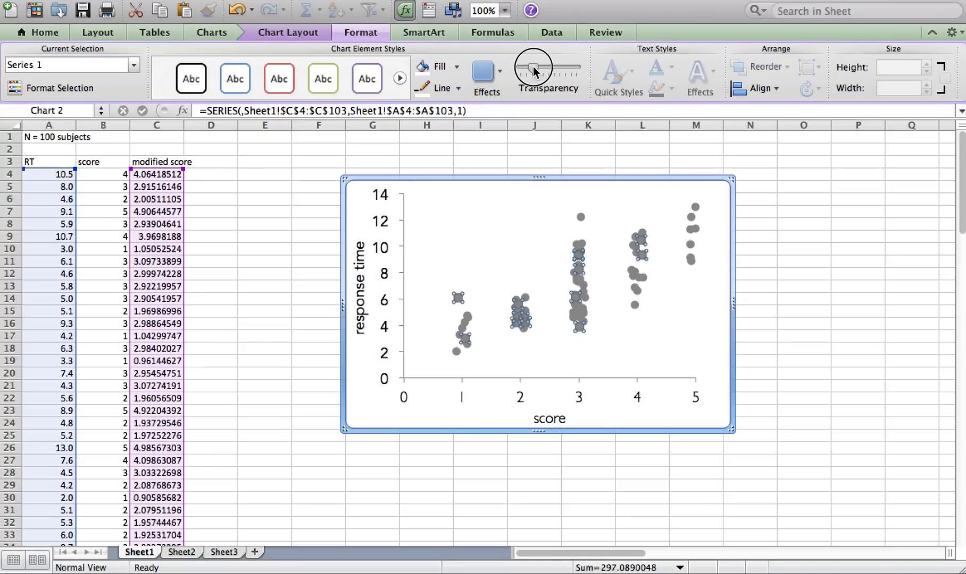
drag(535, 70, 548, 70)
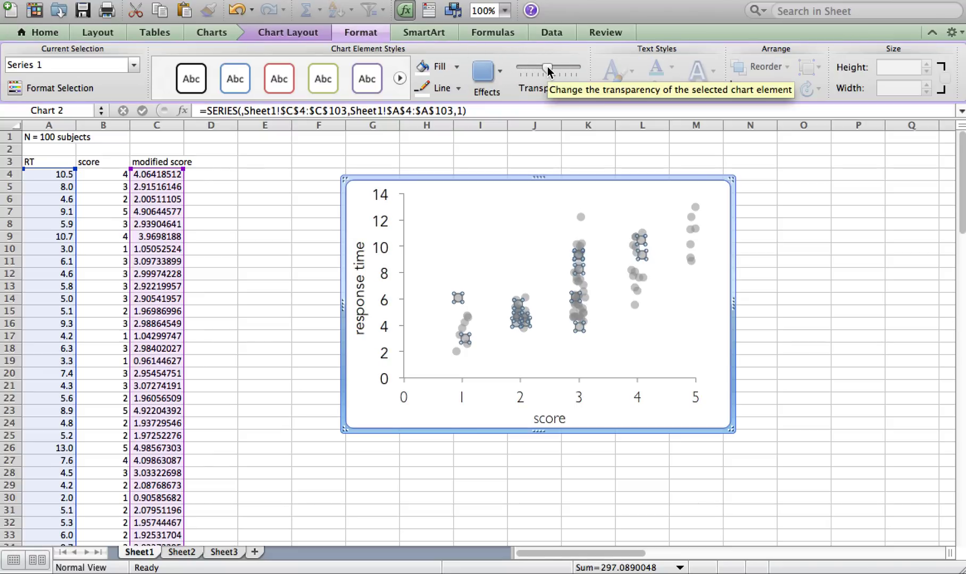
click(572, 150)
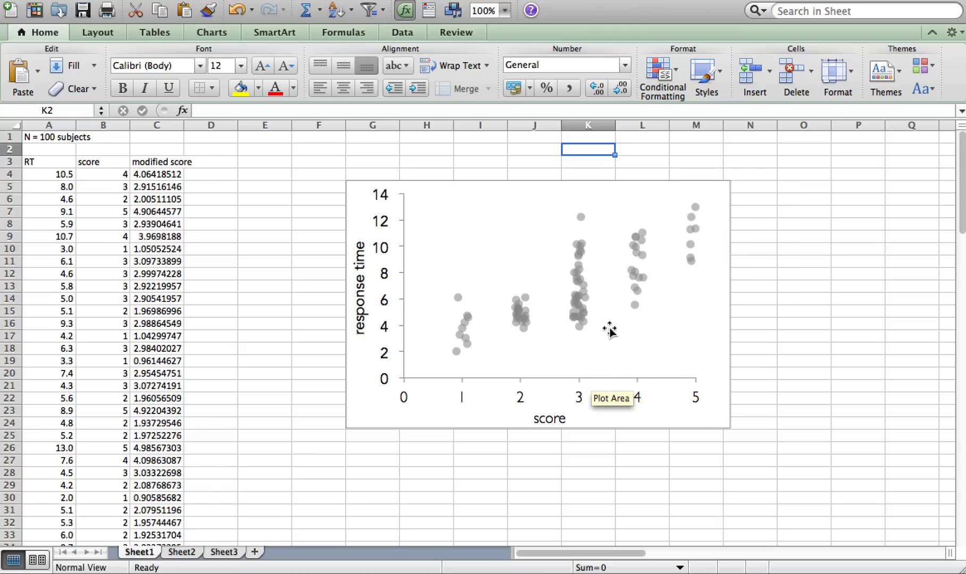
mouse_move(523, 335)
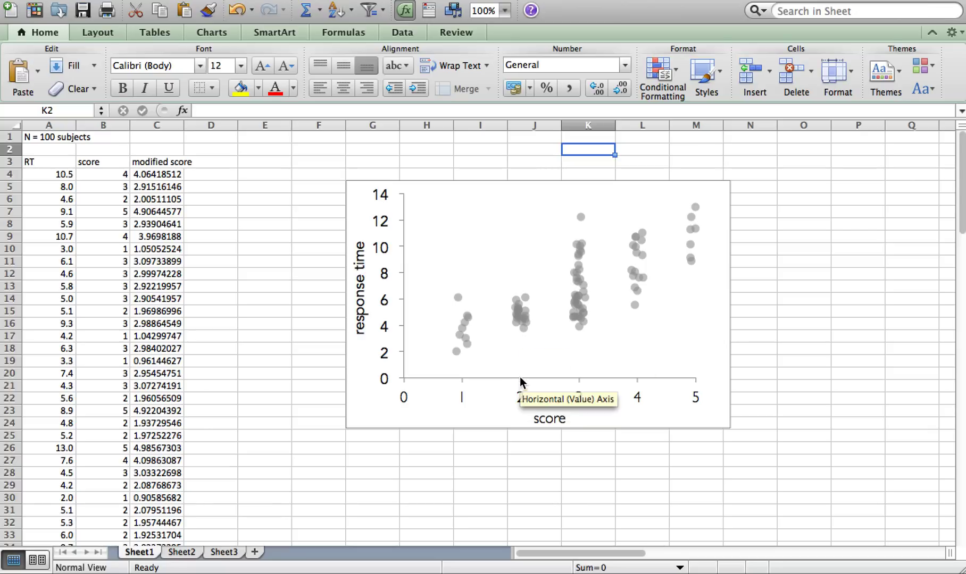
click(501, 492)
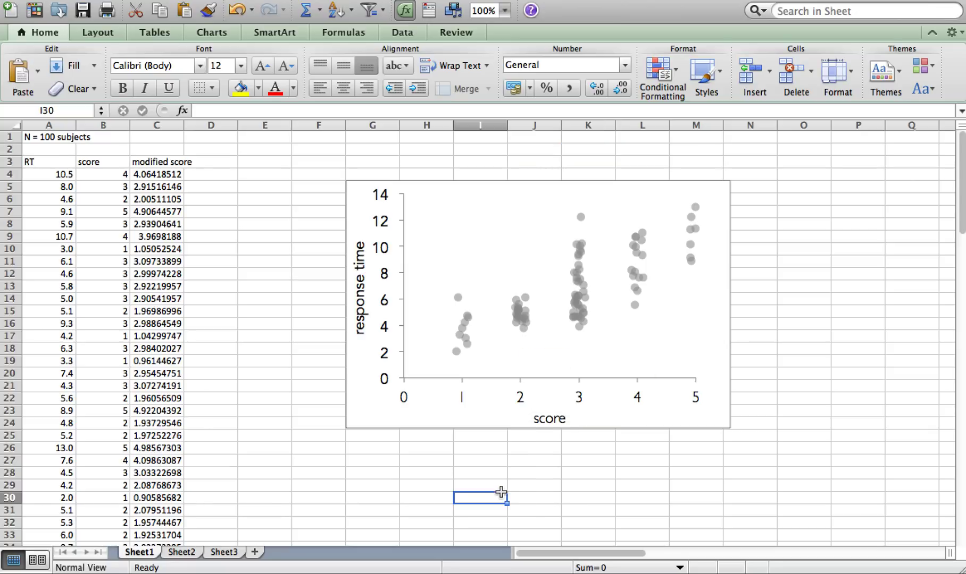
- Go to Sheet3 with the control/treatment RT data and its two charts
click(224, 552)
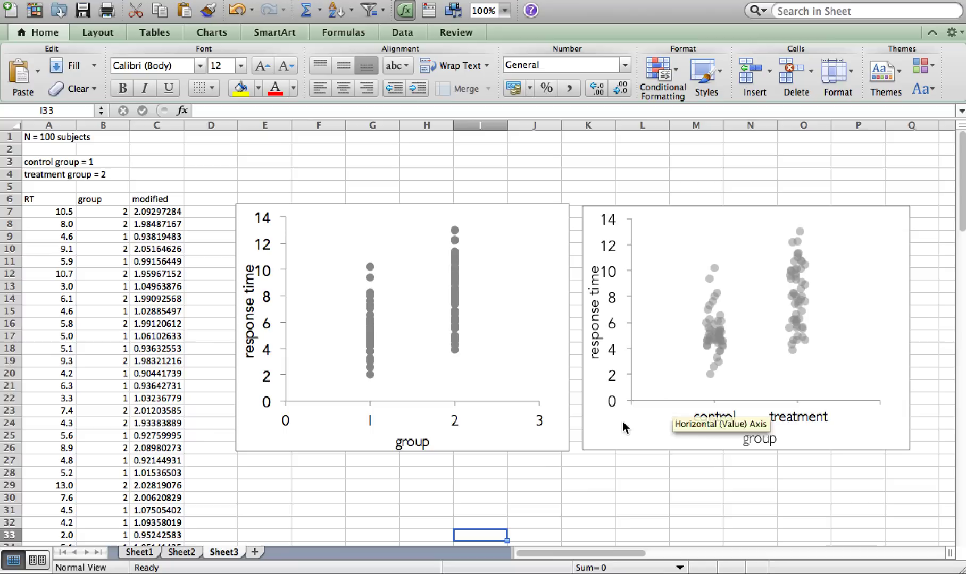
- Set the left chart's horizontal axis labels to None in Format Axis
click(454, 422)
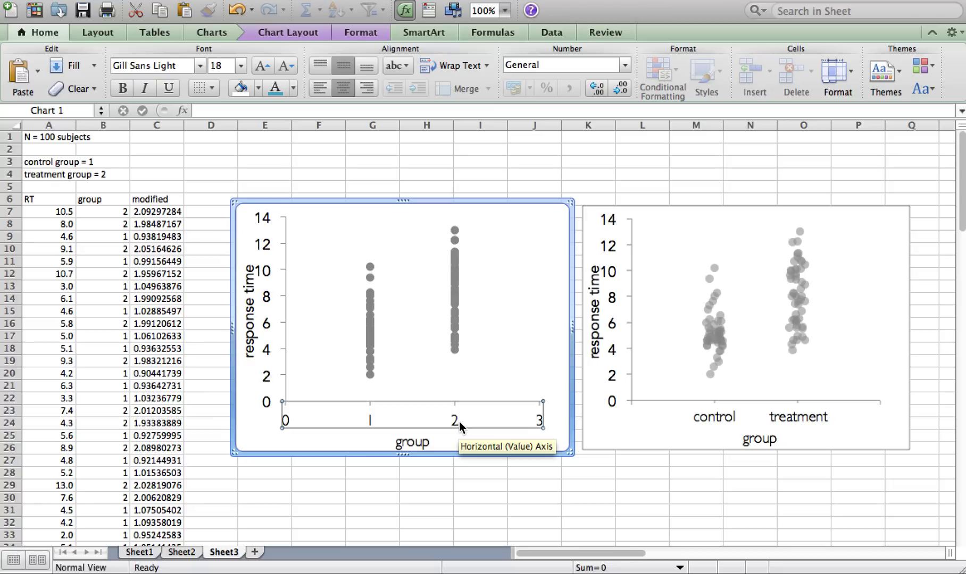
right_click(399, 418)
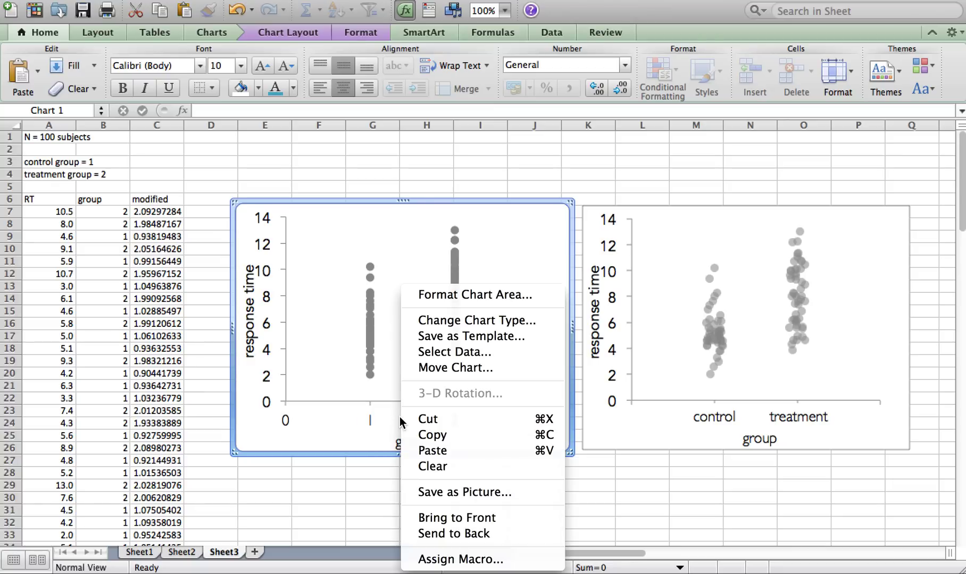
click(367, 417)
click(367, 418)
right_click(367, 417)
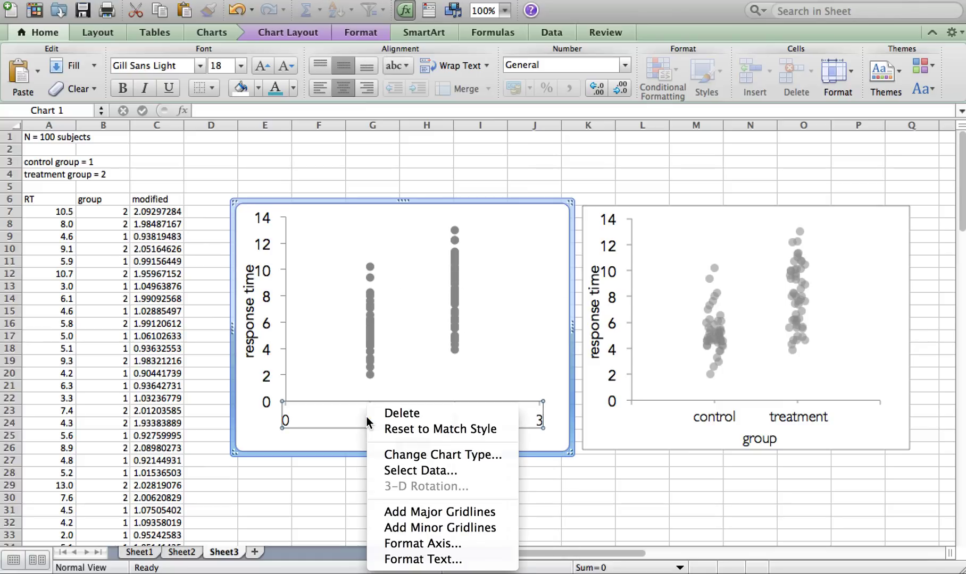
click(429, 544)
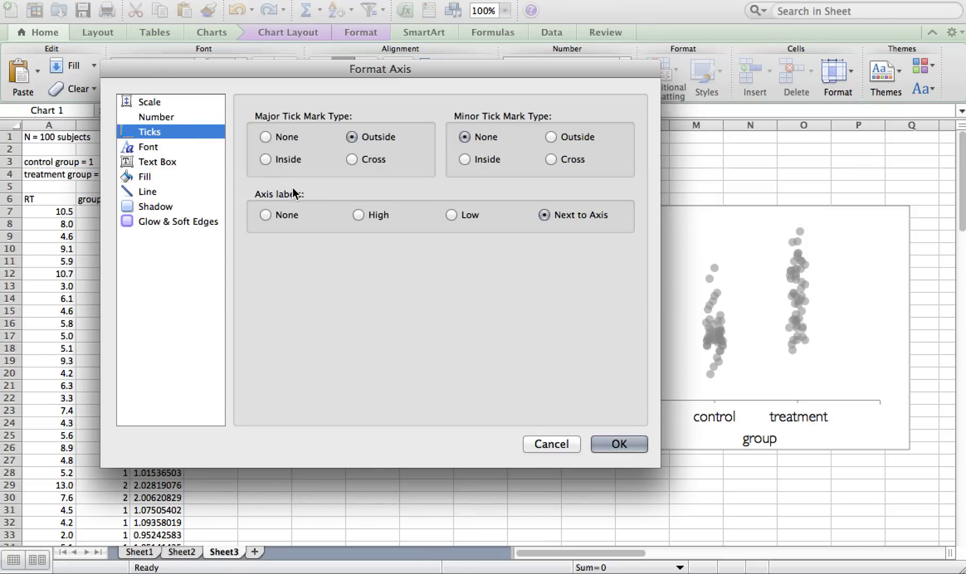
click(266, 214)
click(619, 442)
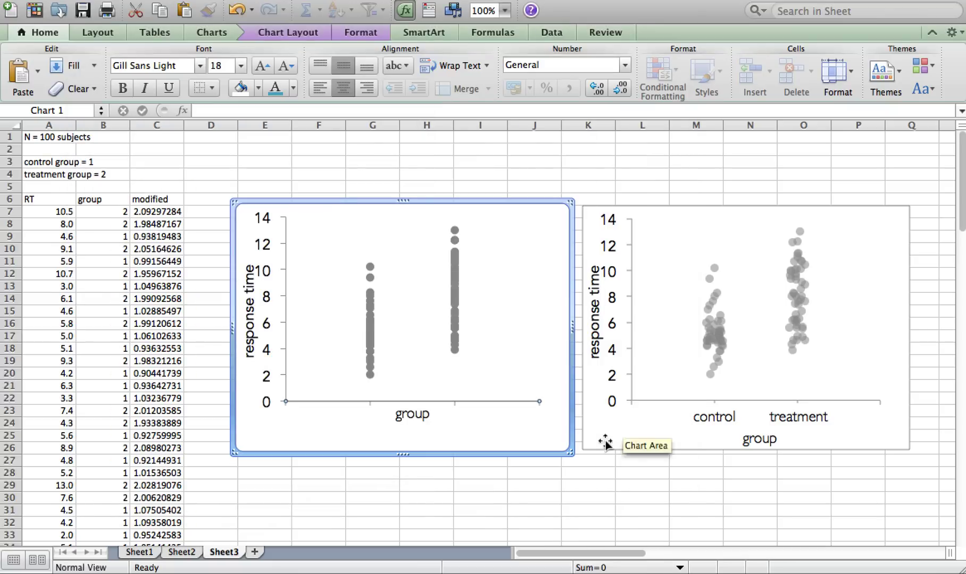
- Drag the left chart's 'group' title down to match the jittered chart's title
drag(424, 419, 425, 440)
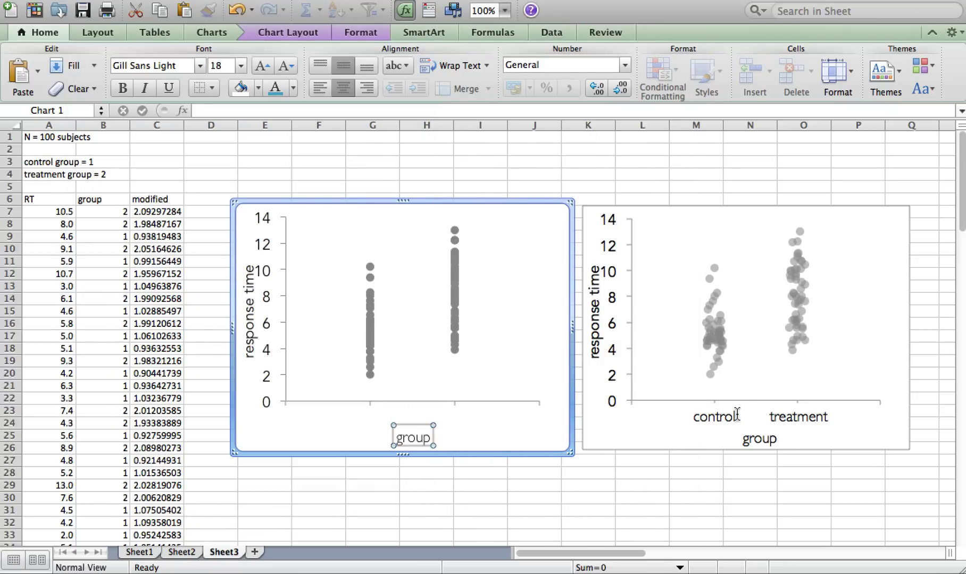
click(735, 417)
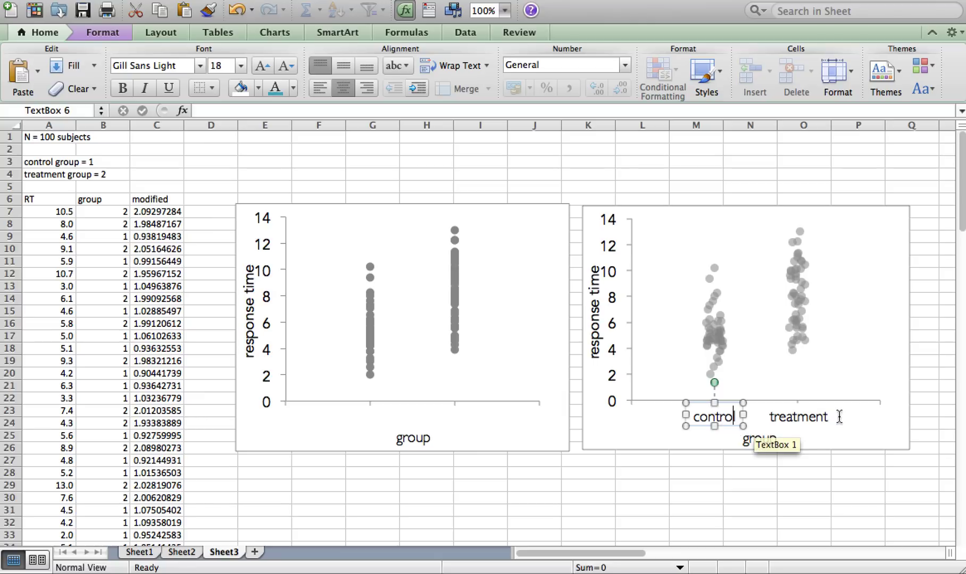
click(799, 484)
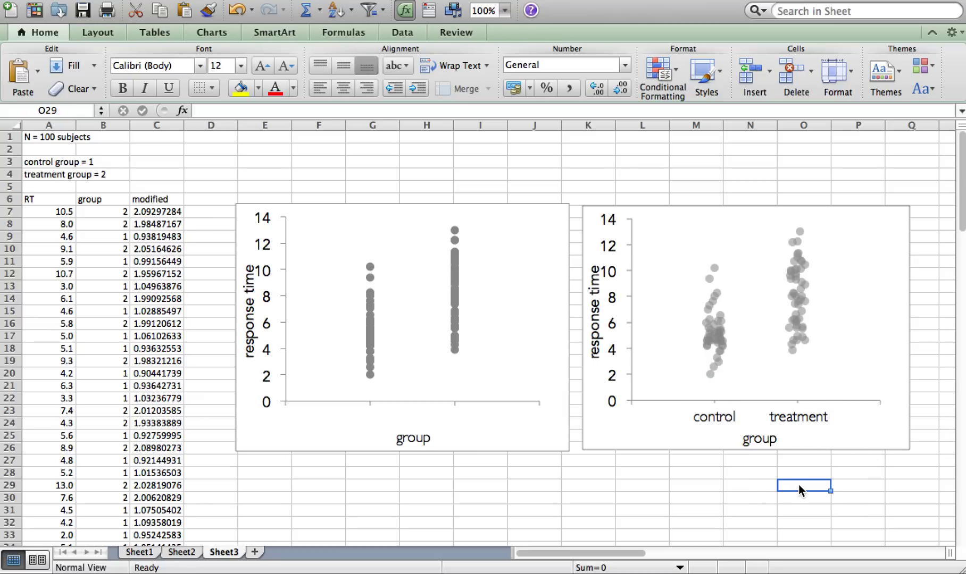